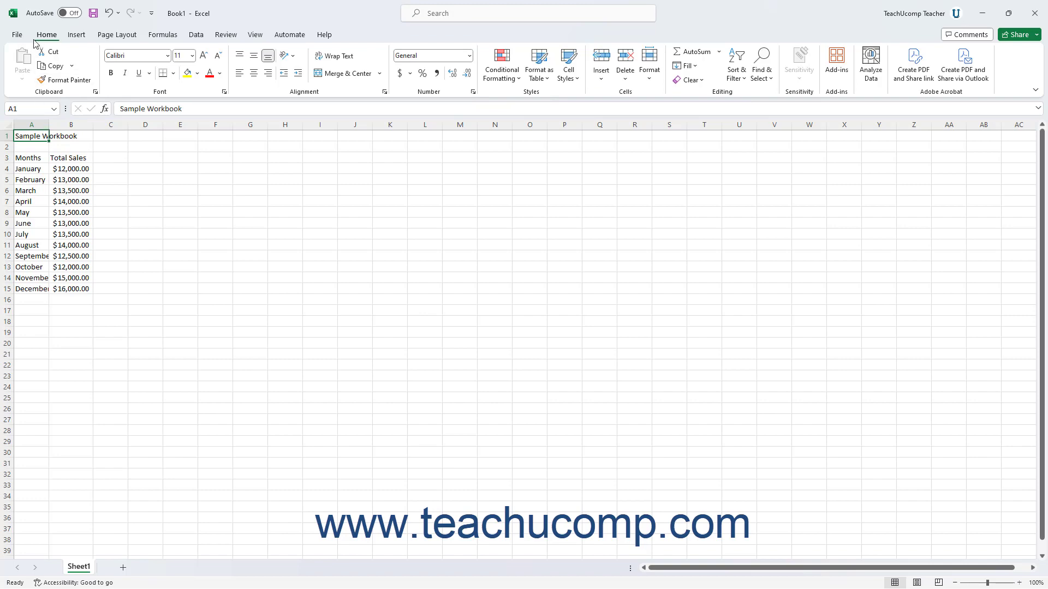
Bring up Save As and browse Recent, OneDrive, Sites and This PC, ending on company OneDrive.
left_click(18, 35)
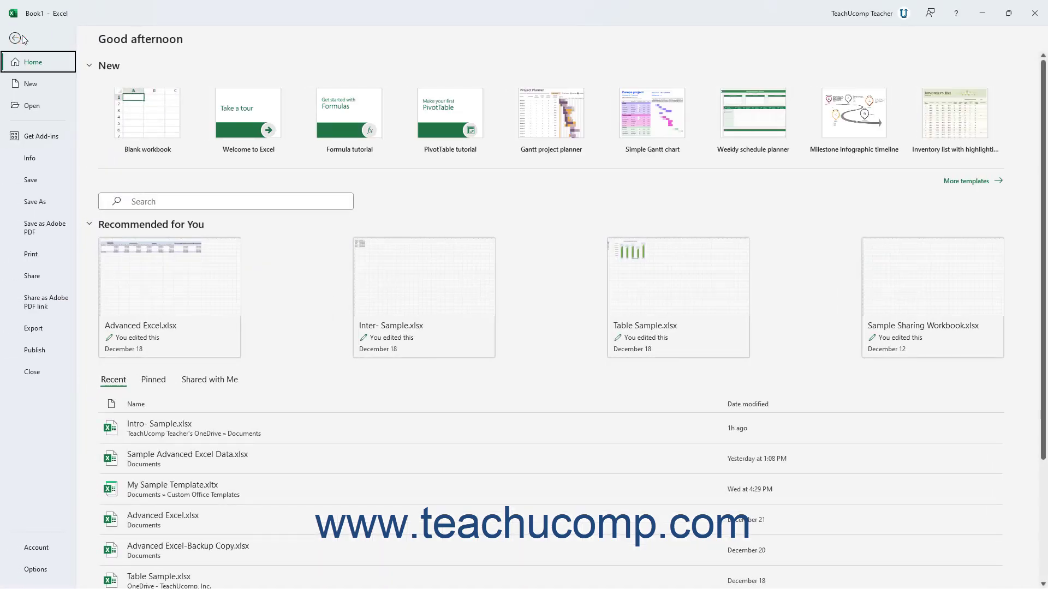
left_click(40, 205)
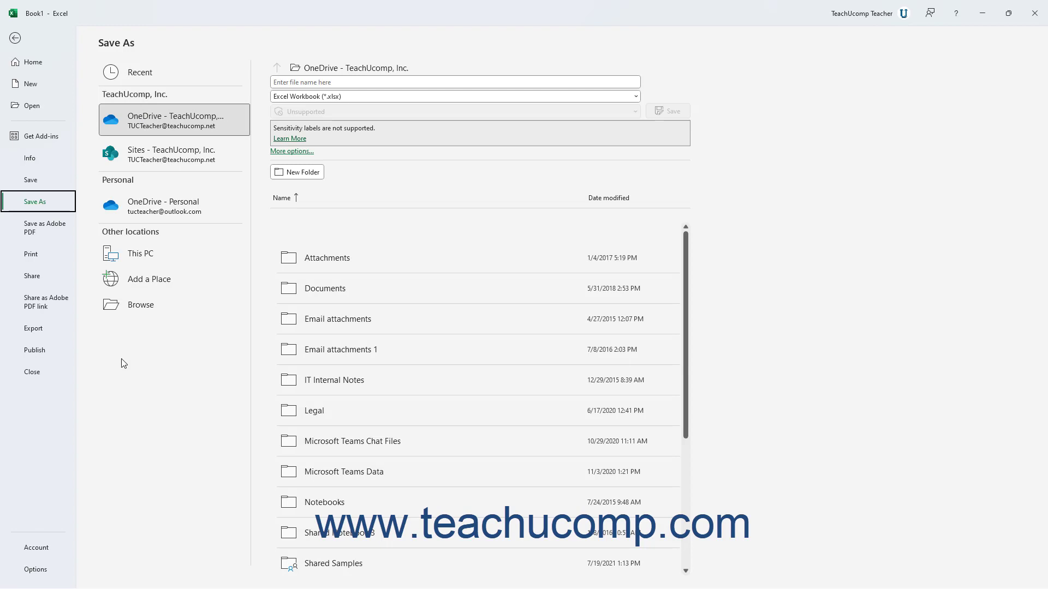
left_click(142, 73)
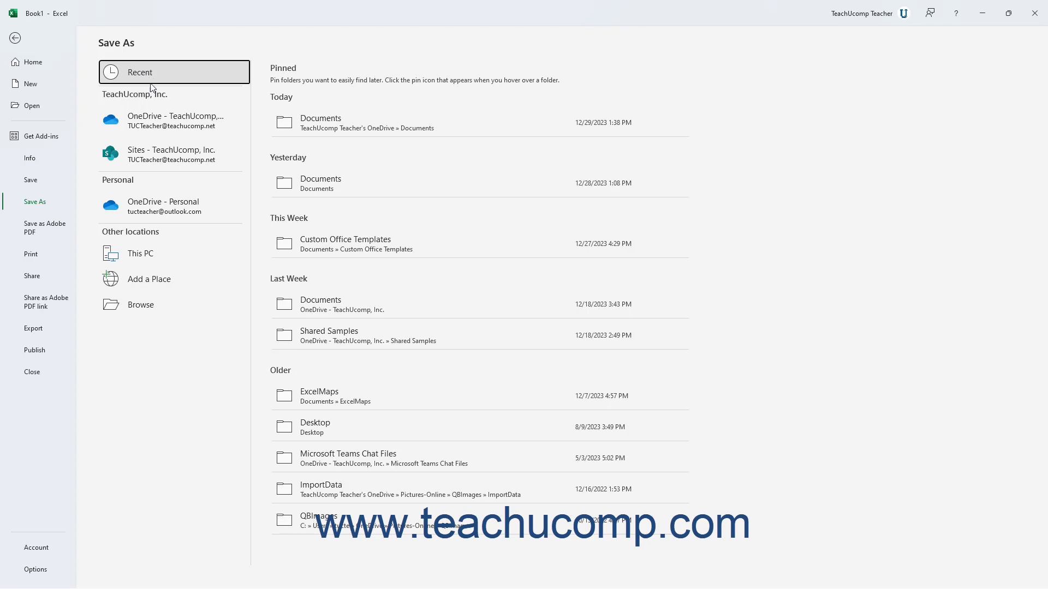
left_click(155, 124)
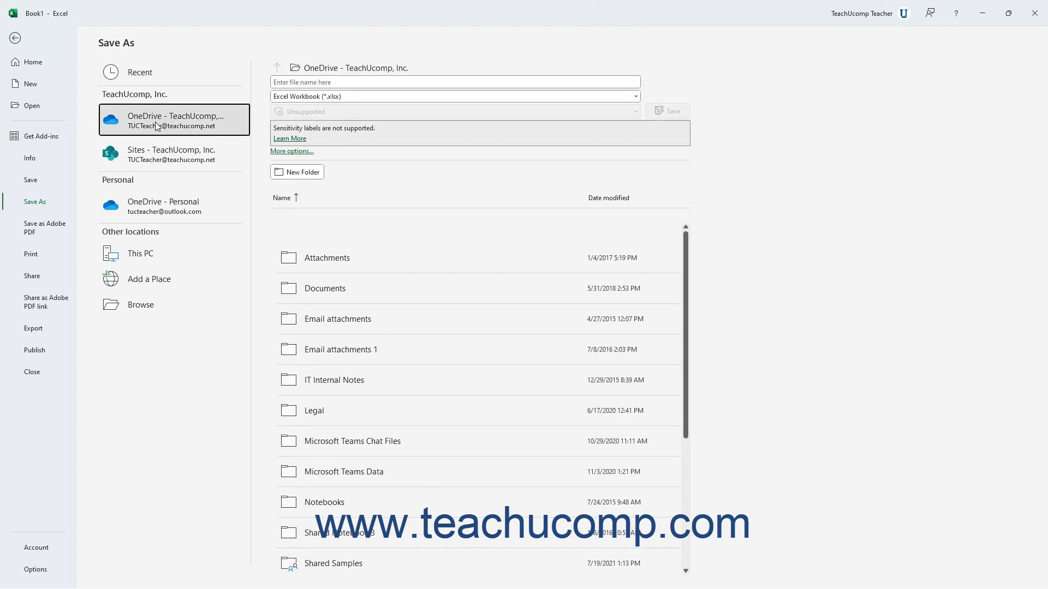
left_click(151, 159)
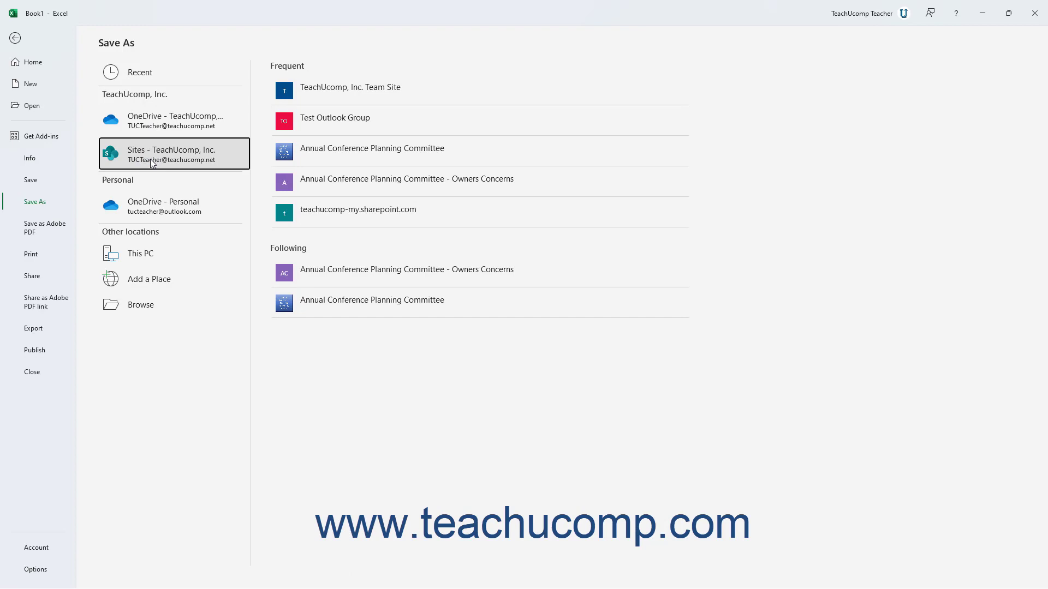
left_click(143, 259)
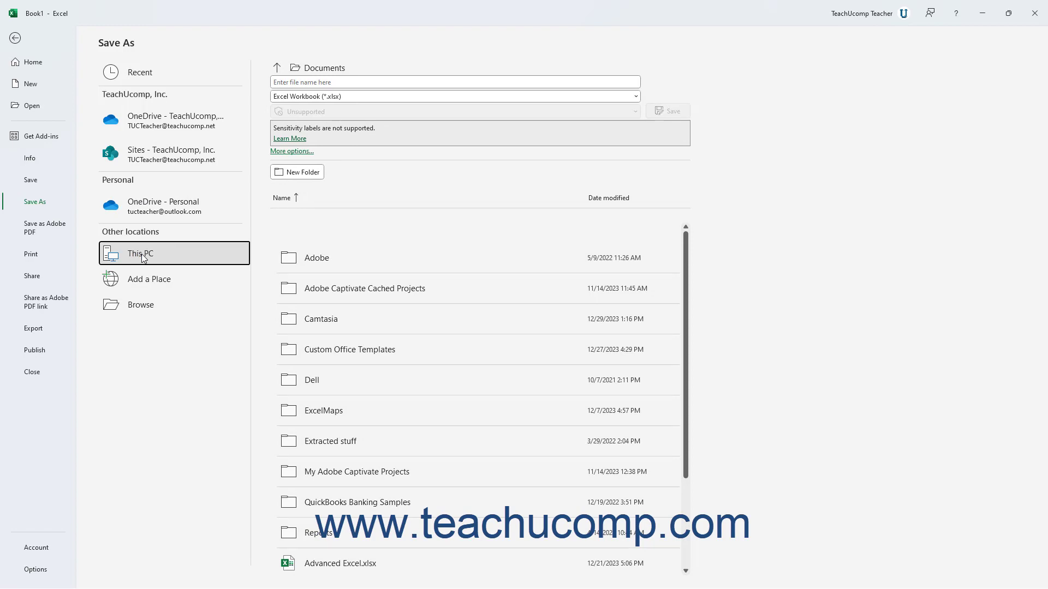
left_click(174, 124)
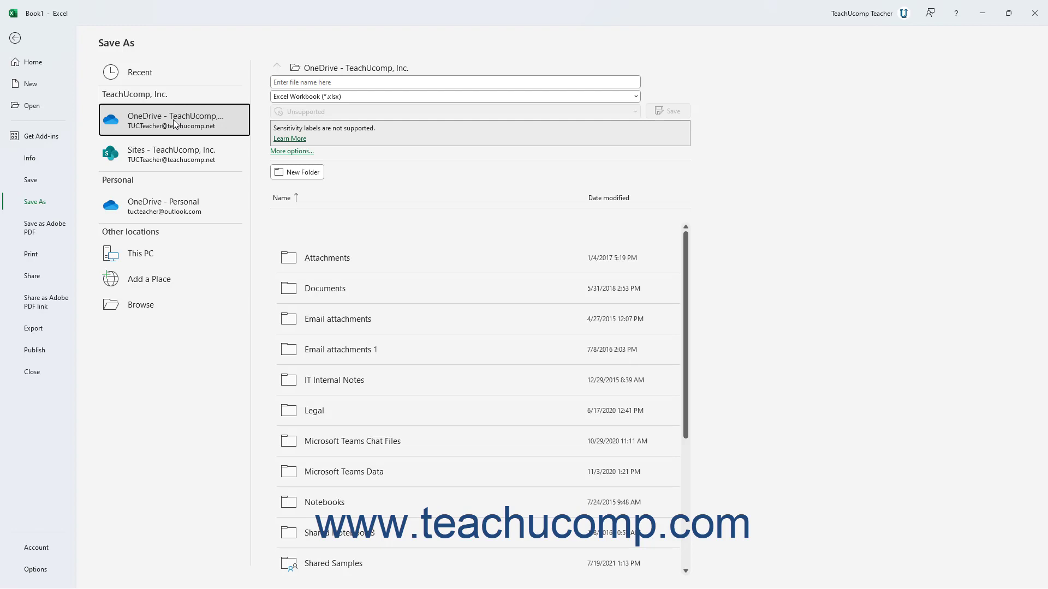
List the Add a Place cloud services, start a Box connection, then dismiss the Box sign-in.
left_click(163, 283)
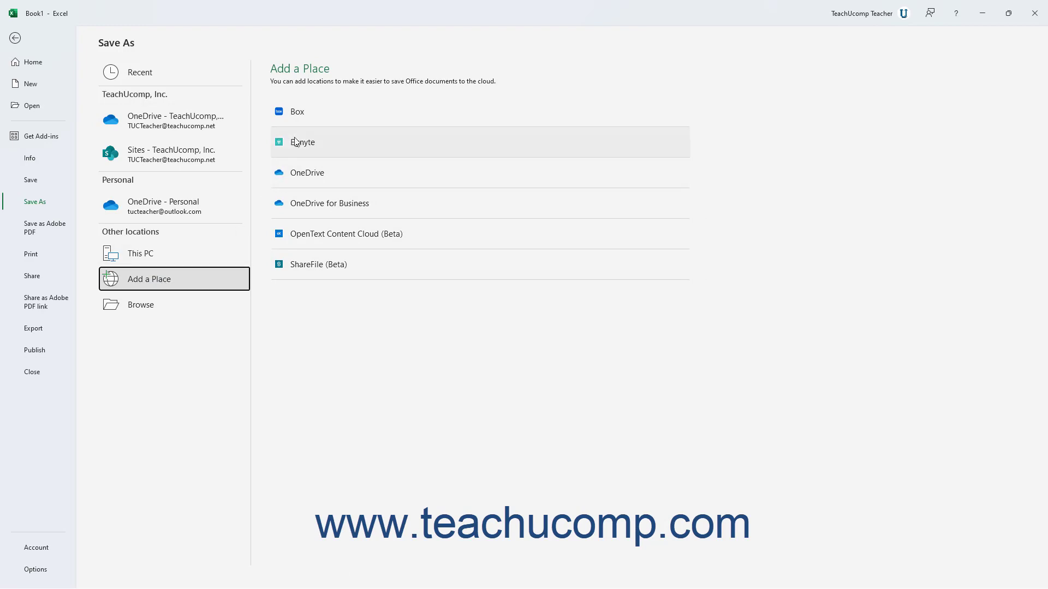
left_click(311, 116)
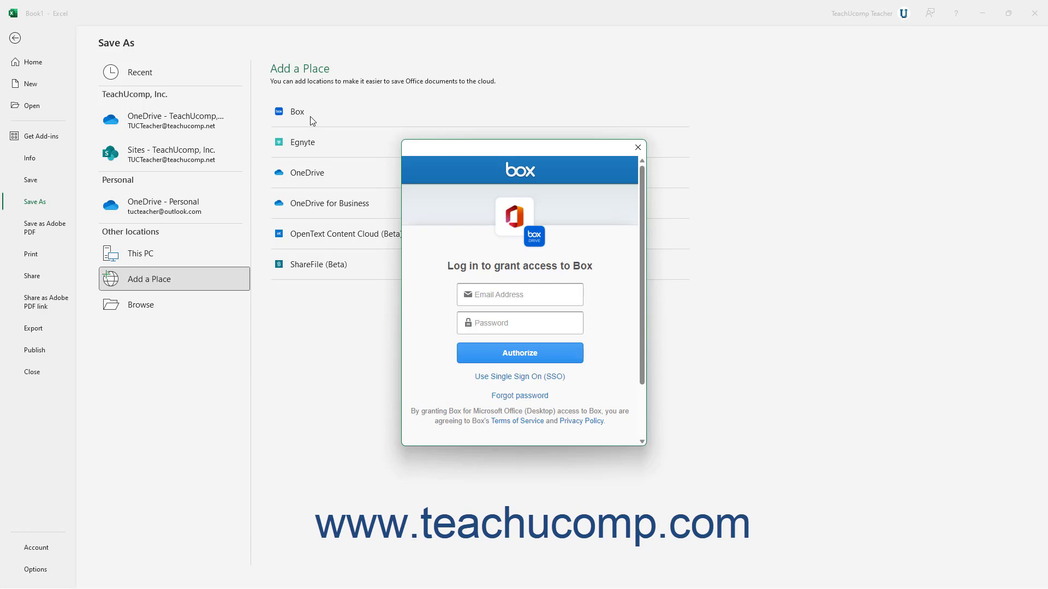
left_click(637, 149)
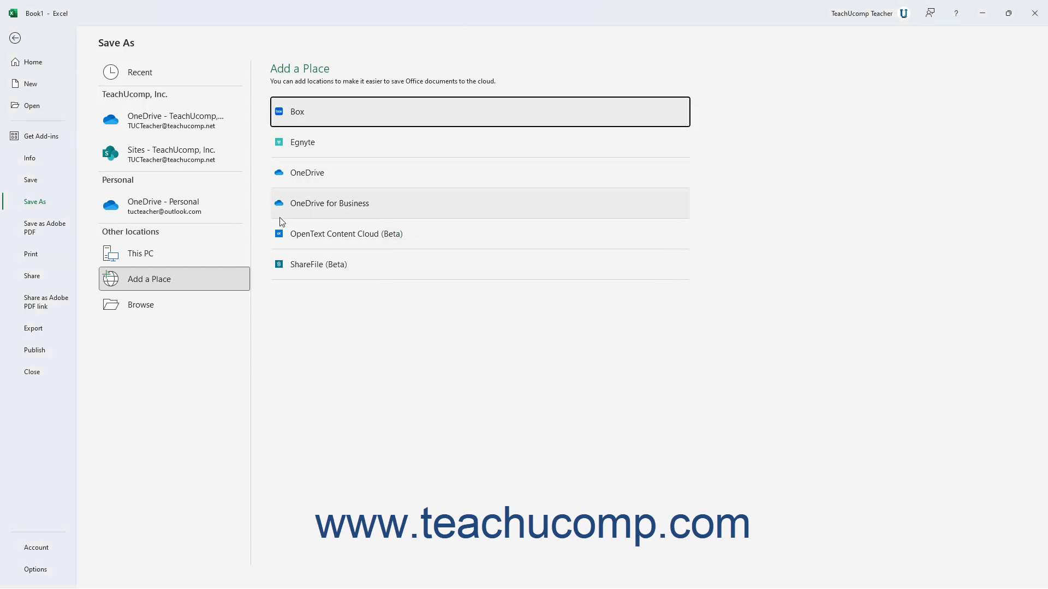
left_click(178, 260)
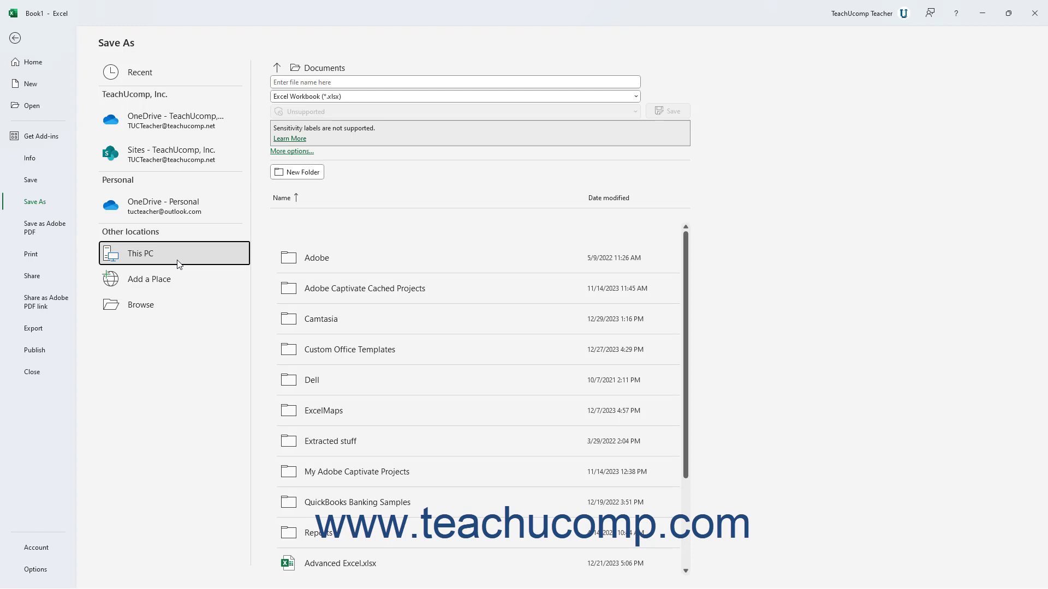
left_click(178, 125)
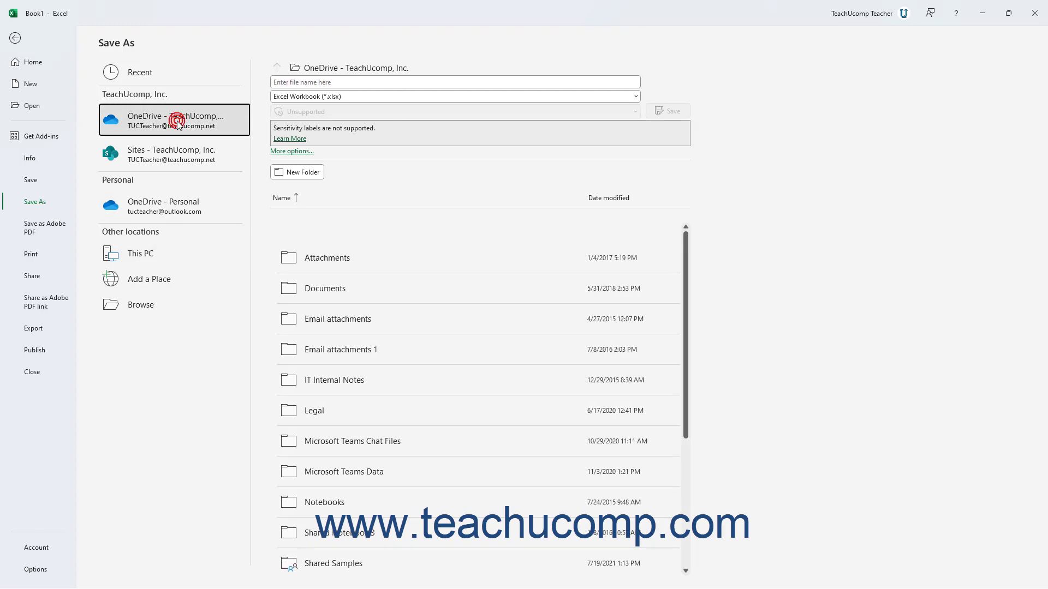
left_click(178, 160)
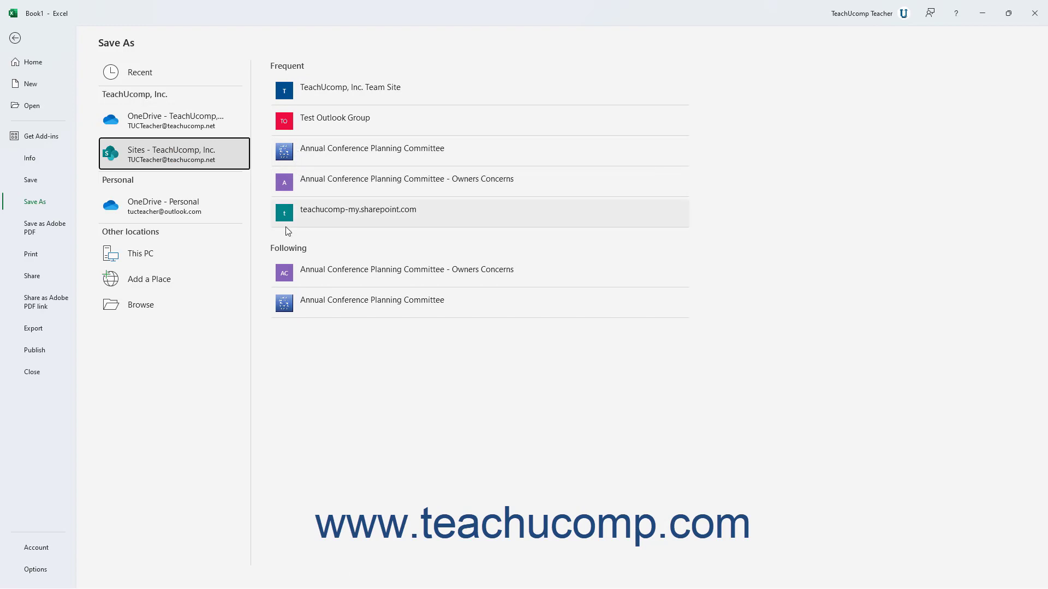
left_click(164, 254)
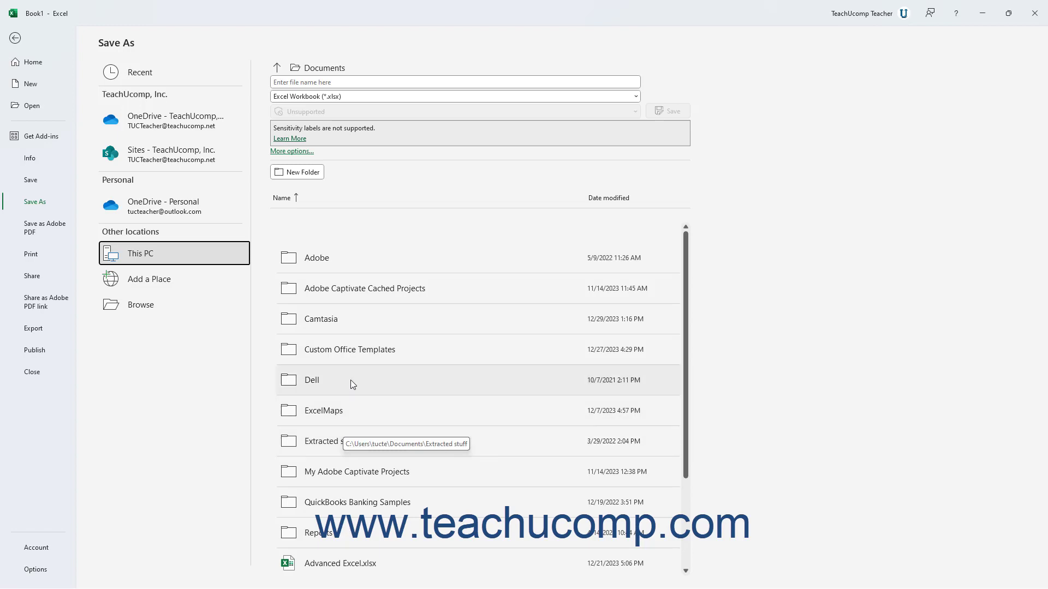
left_click(355, 262)
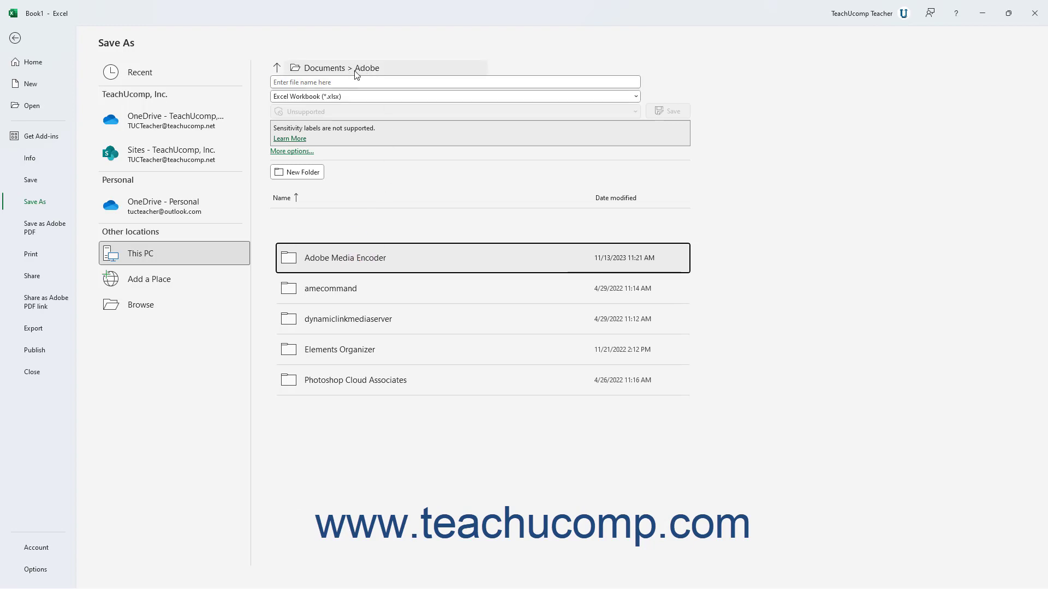
left_click(278, 68)
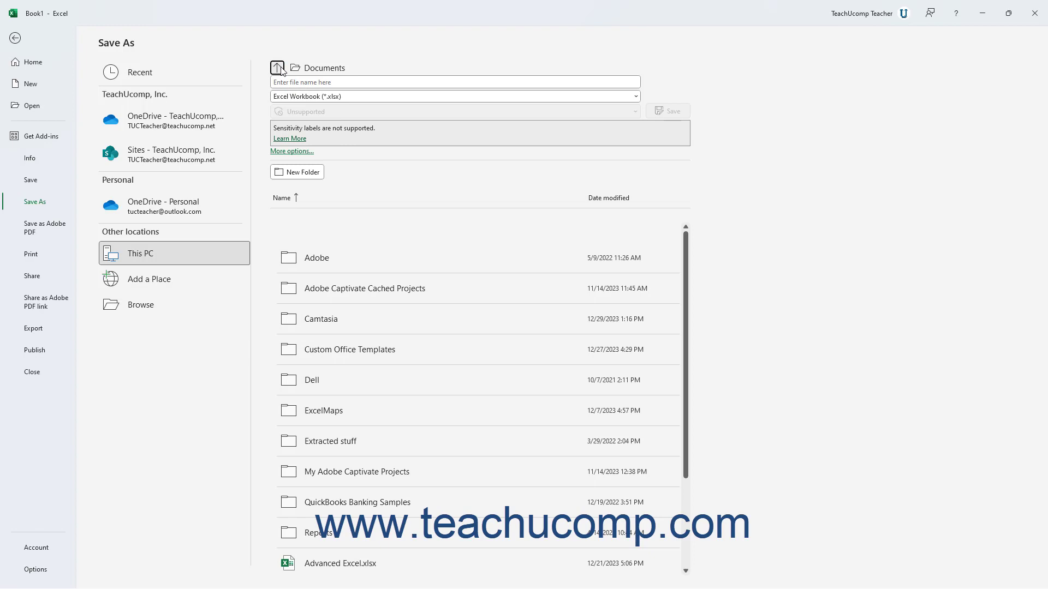
Name the workbook 'My Sample Workbook' and keep the Excel Workbook (*.xlsx) format.
left_click(307, 82)
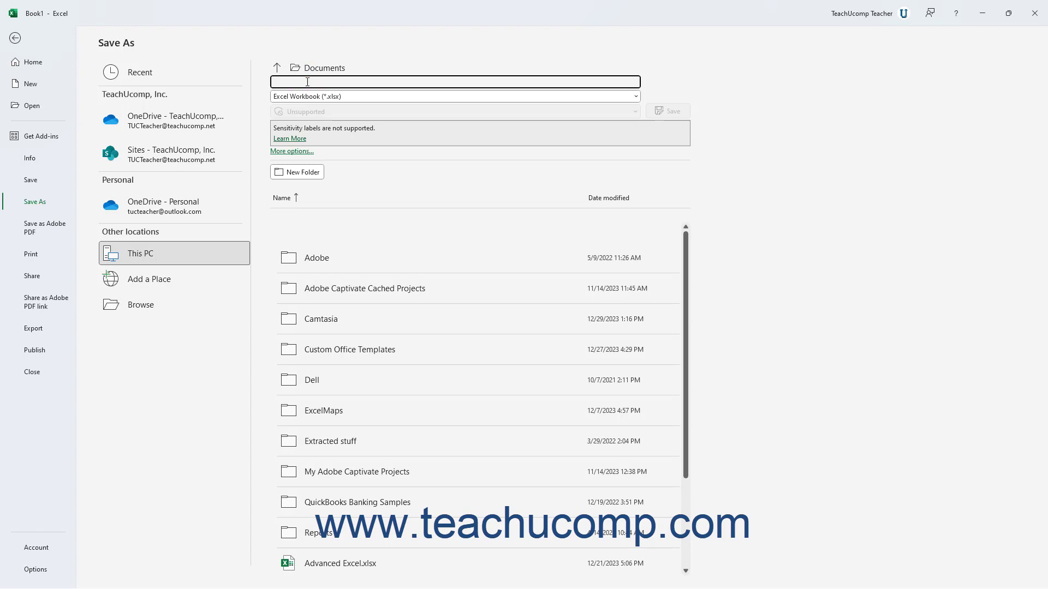
type("My Sample Workbook")
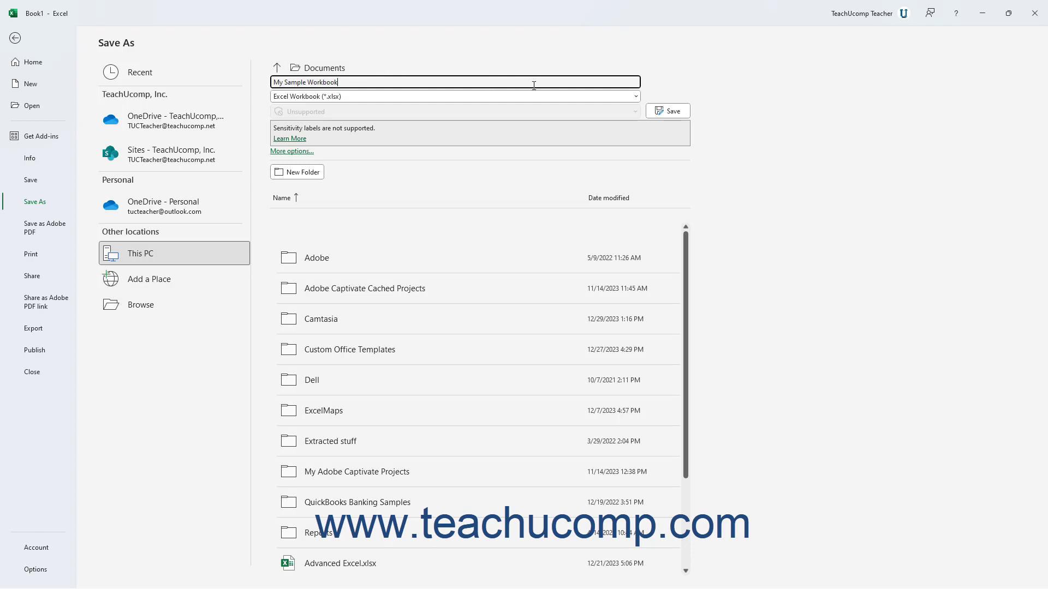
left_click(633, 98)
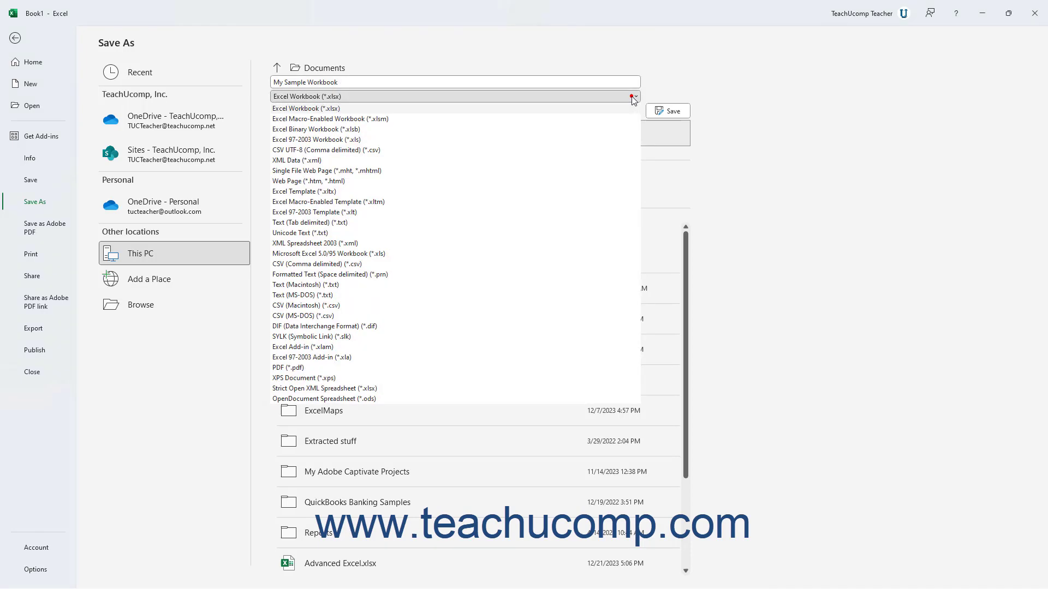
left_click(328, 108)
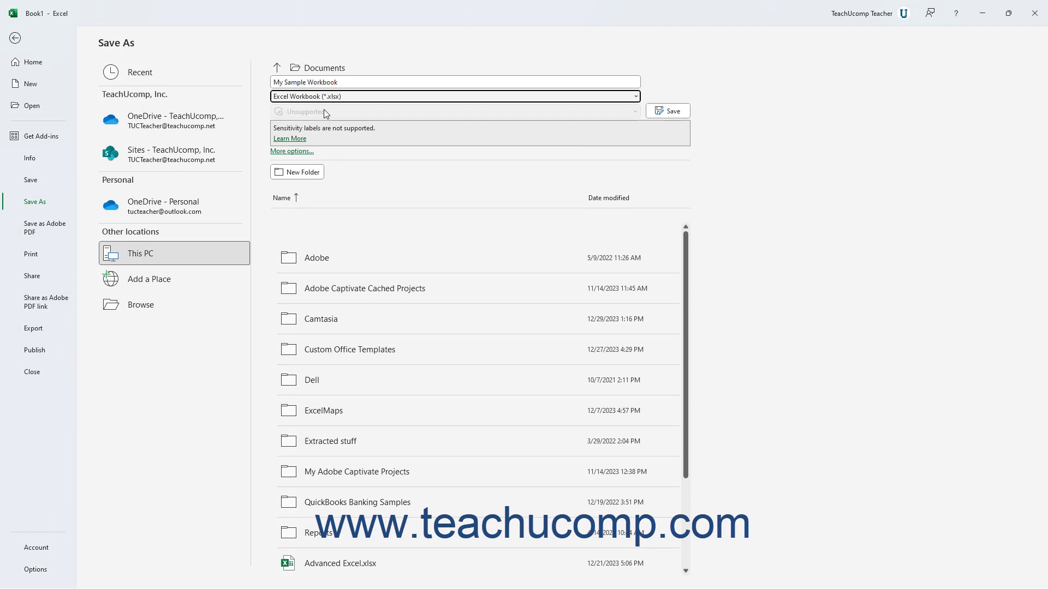
left_click(324, 112)
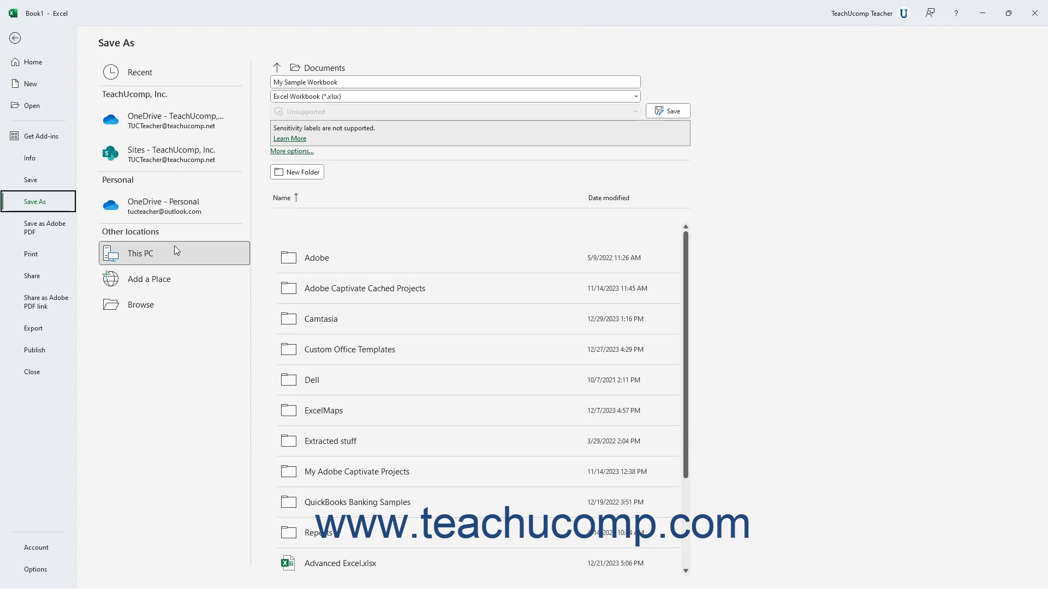
Set the detailed save window to Documents, keeping My Sample Workbook as an Excel Workbook.
left_click(136, 306)
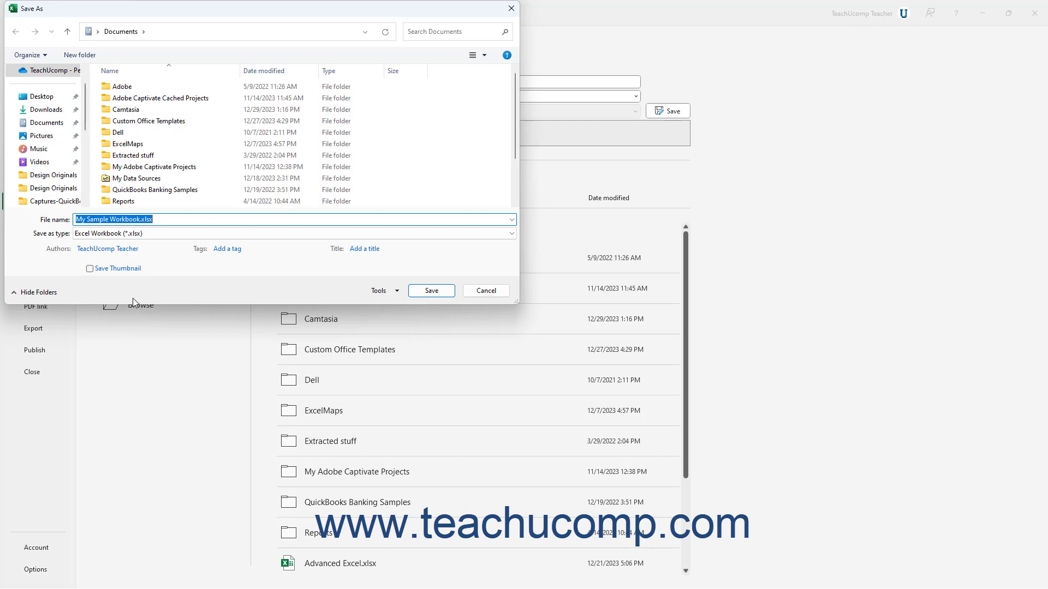
left_click(173, 35)
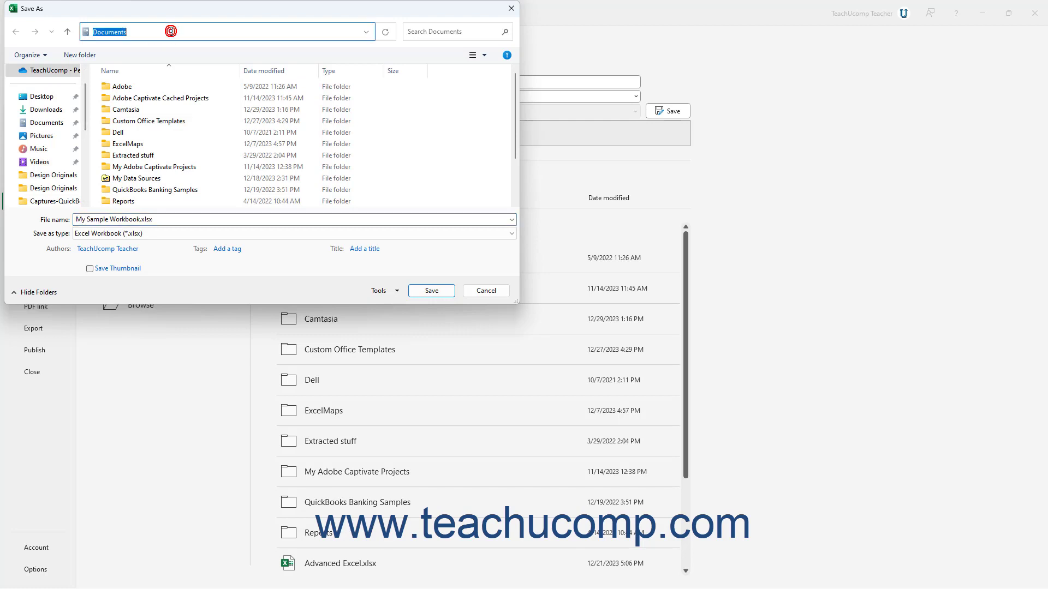
left_click(53, 130)
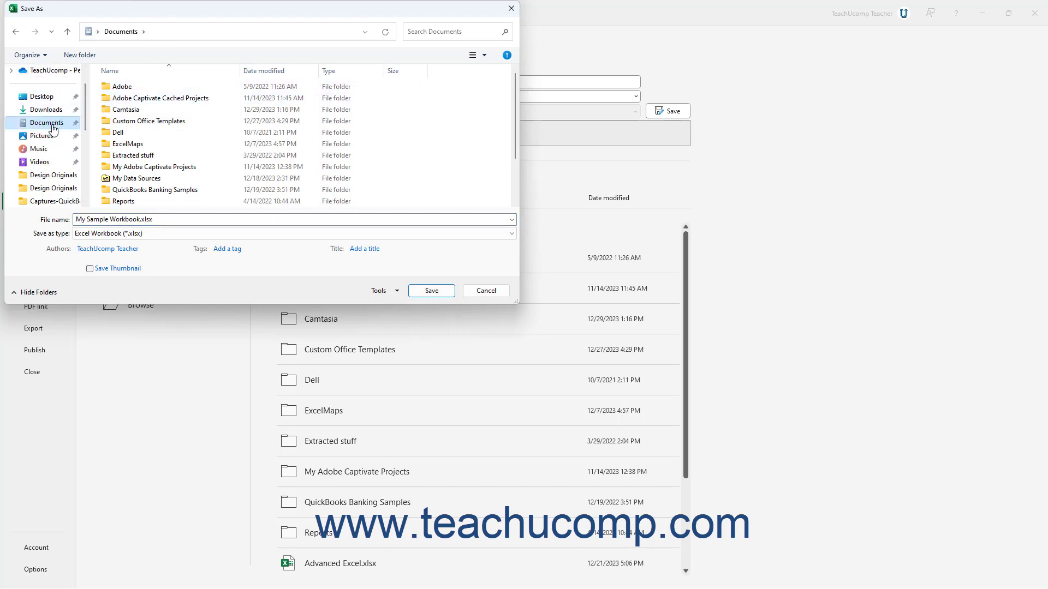
left_click(166, 221)
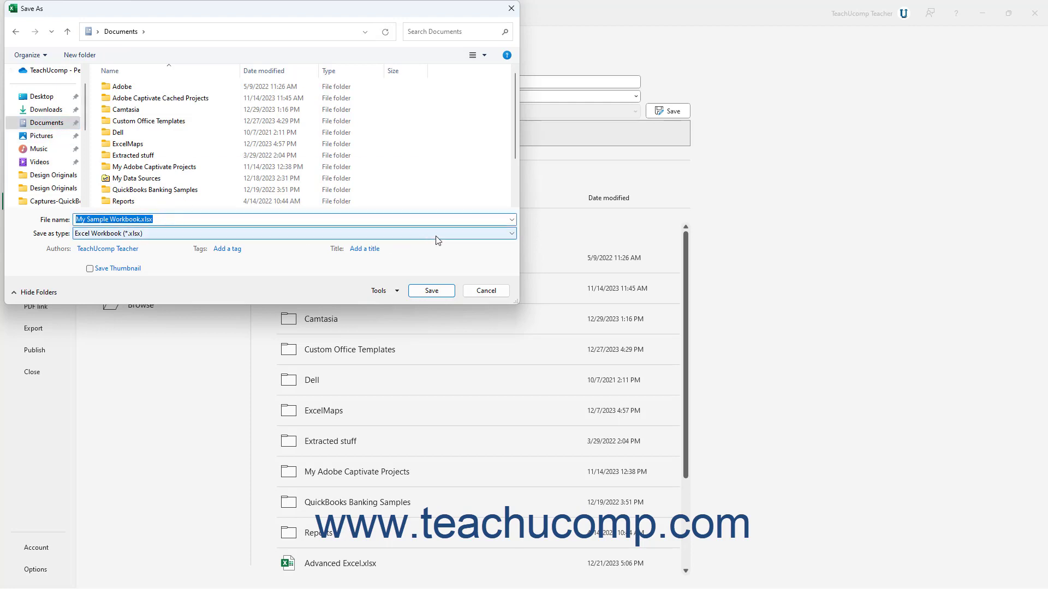
left_click(511, 235)
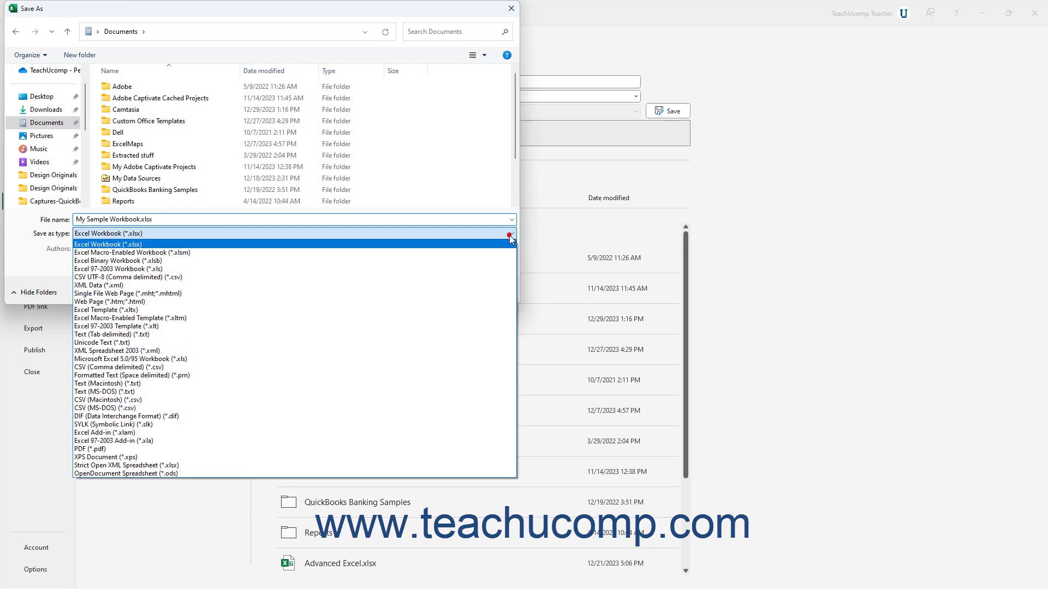
left_click(511, 238)
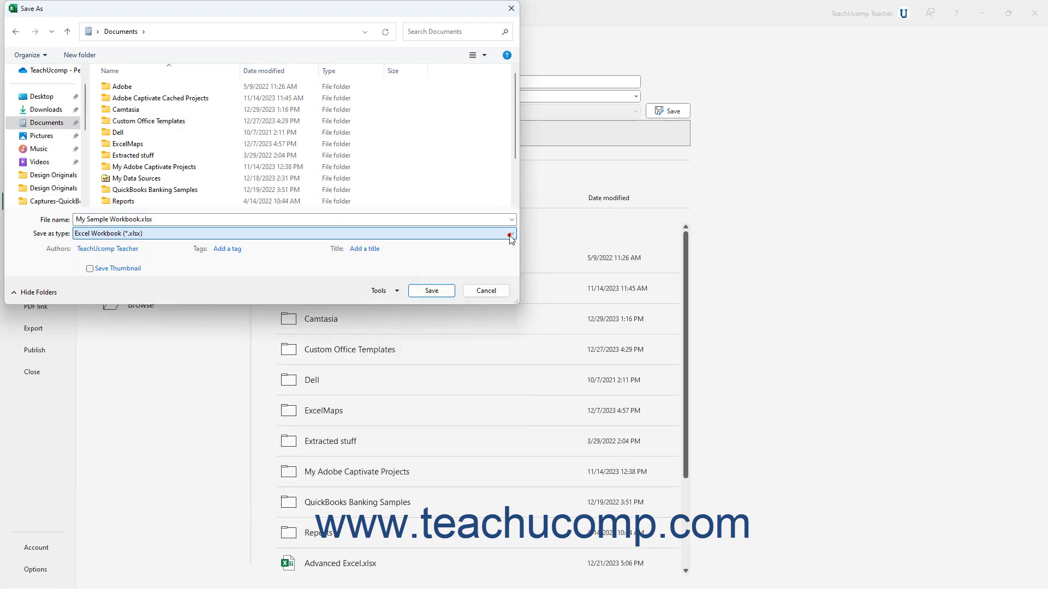
Save the workbook to Documents, then change January's total in B4 to 12,500.
left_click(433, 294)
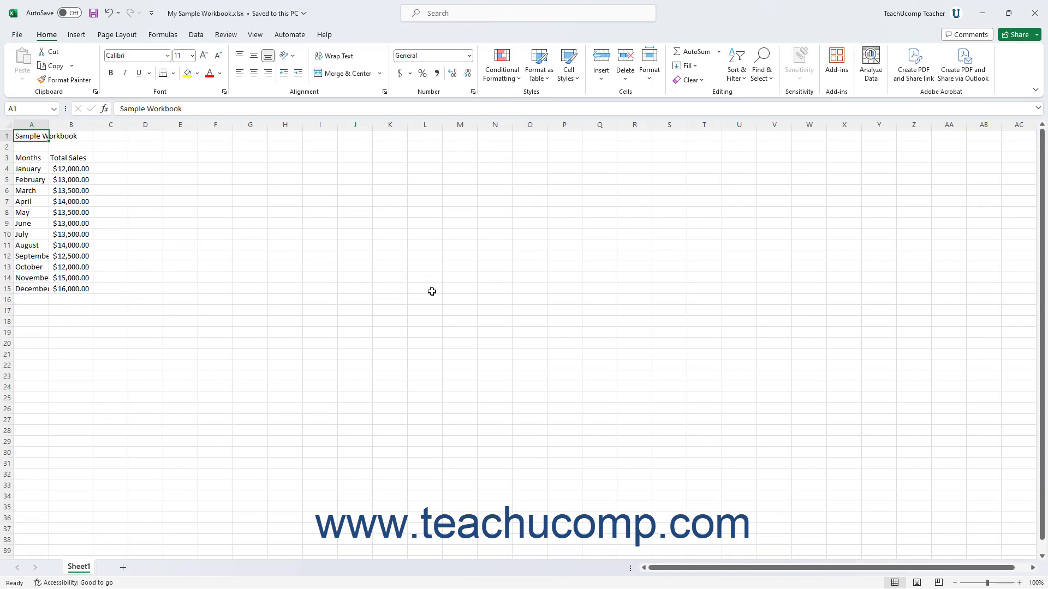
left_click(320, 17)
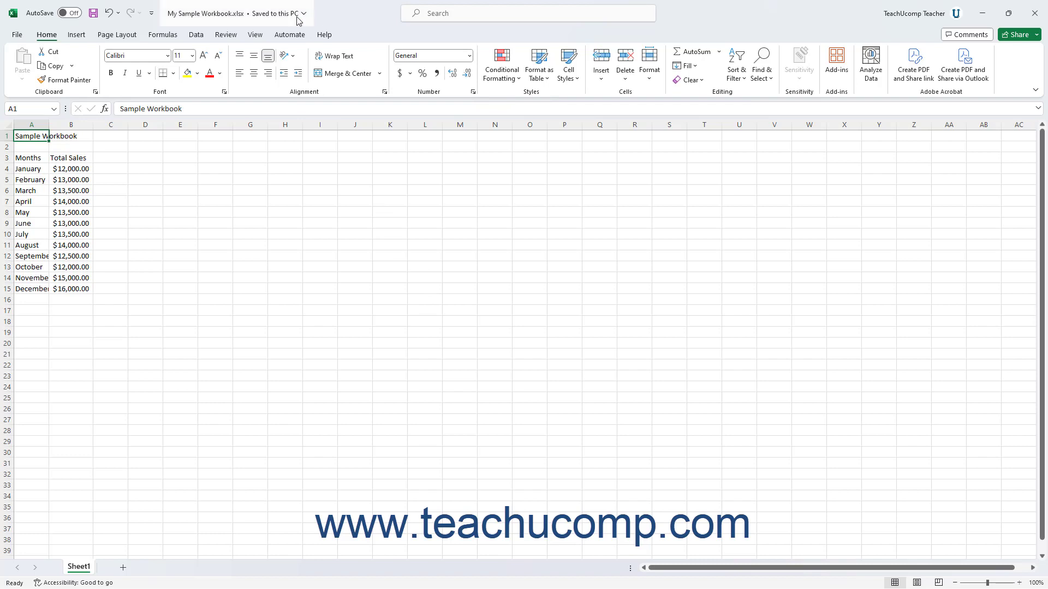
left_click(62, 169)
type("12500")
key("Return")
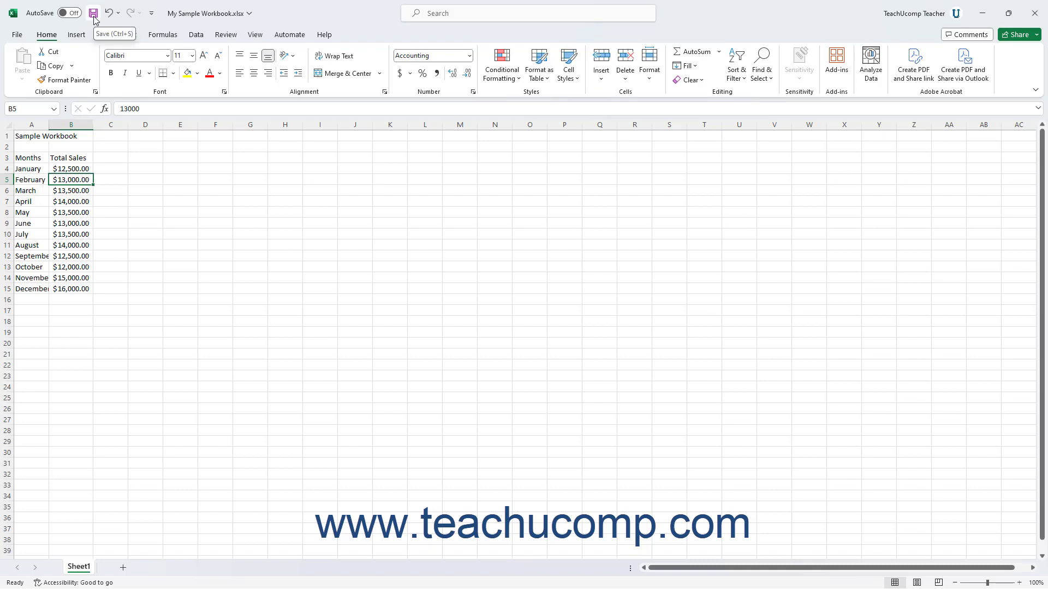
Save the updated workbook through File > Save and again from the Quick Access Toolbar.
left_click(17, 35)
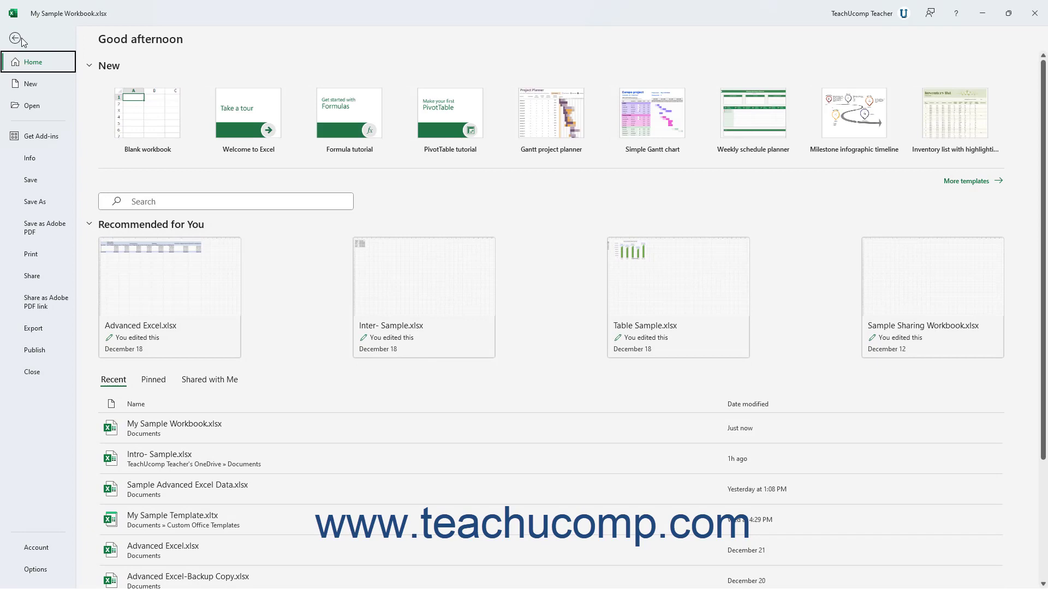
left_click(38, 180)
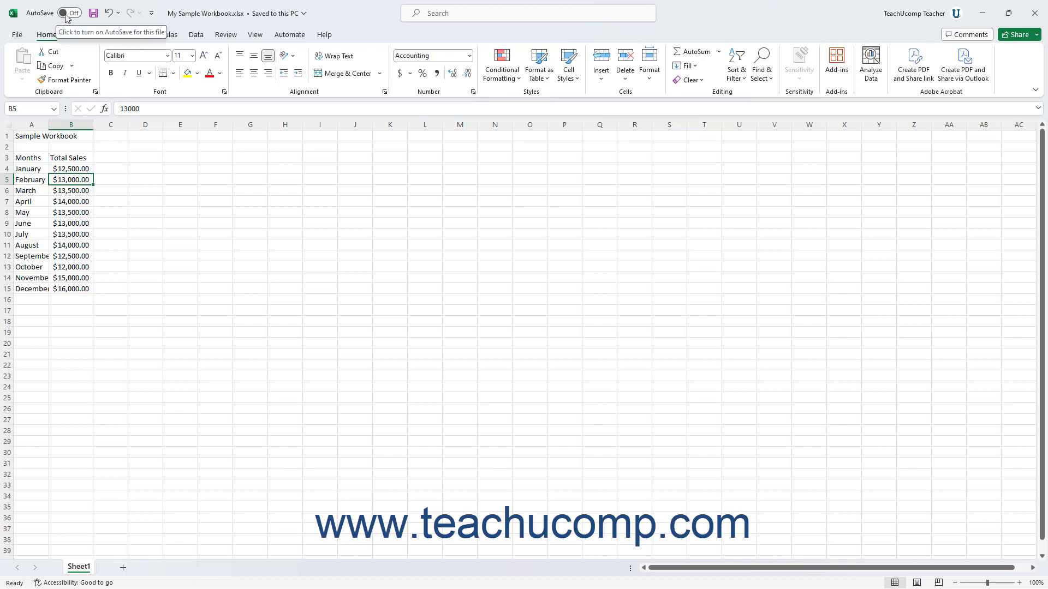
left_click(95, 14)
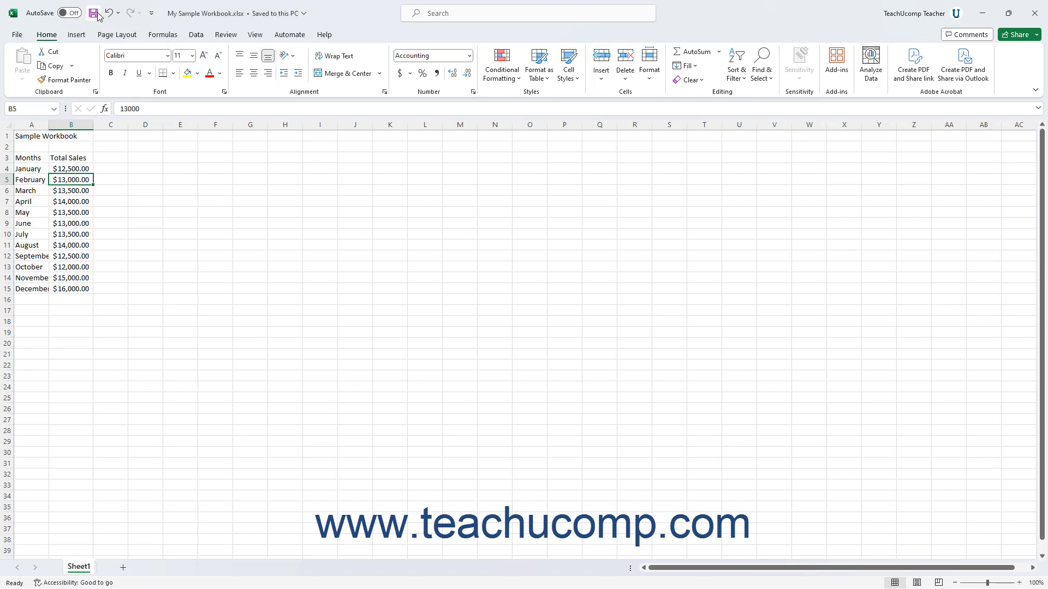